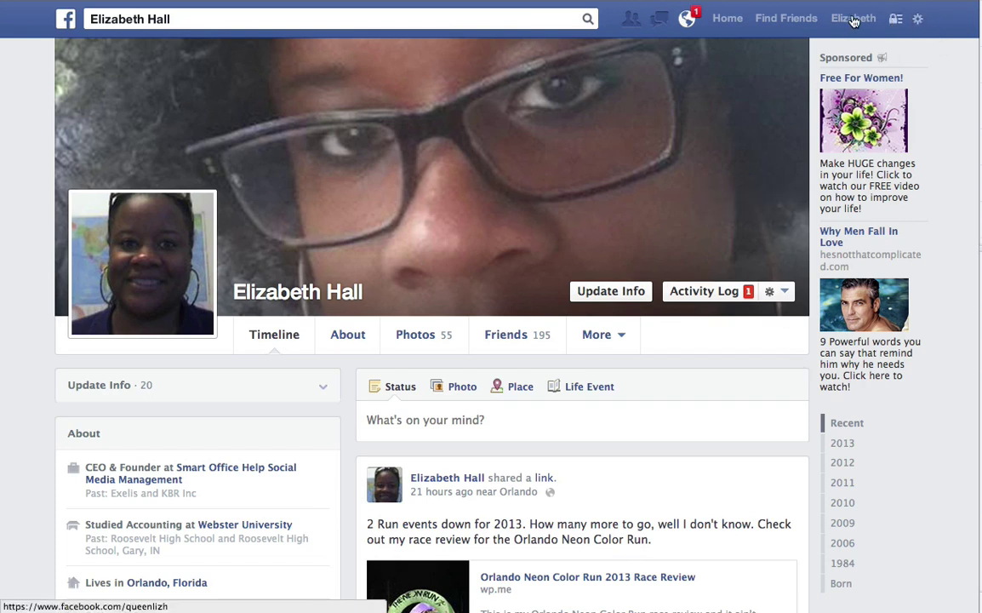
Go from the profile to the home feed and open the Like Pages overview via Pages Feed.
scroll(605, 330, "down", 5)
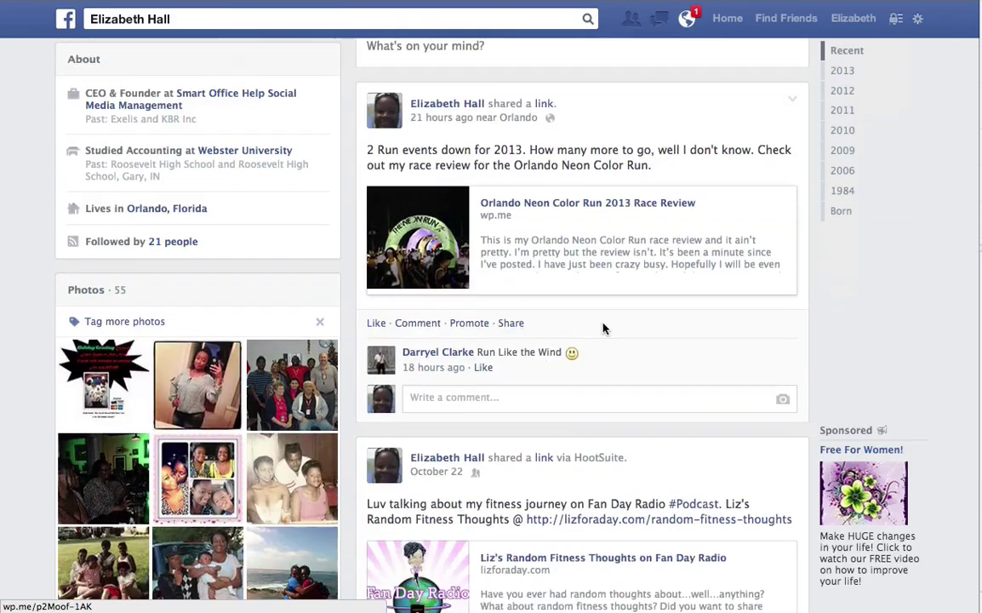
scroll(605, 330, "up", 10)
left_click(606, 330)
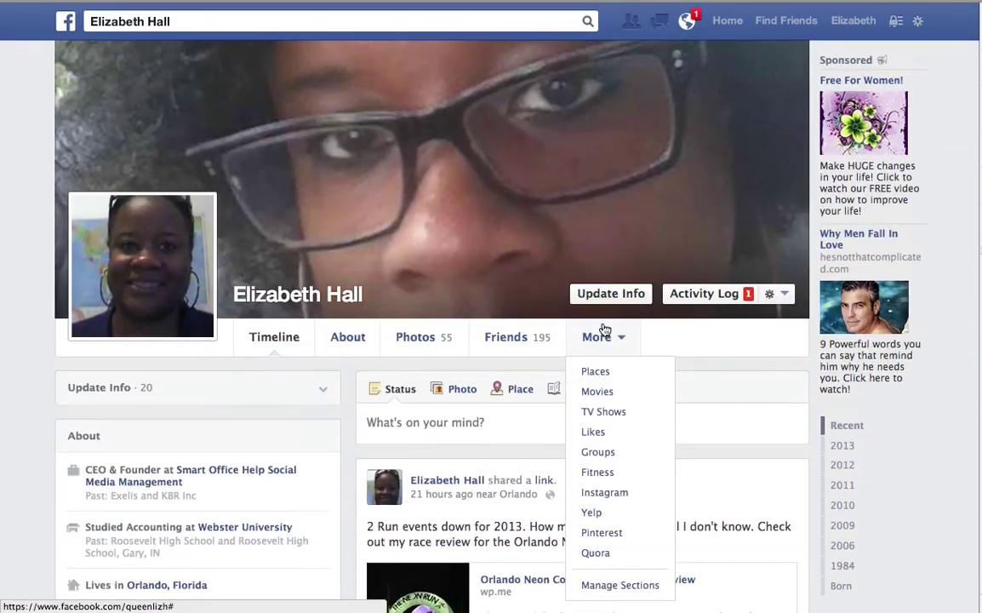
left_click(728, 20)
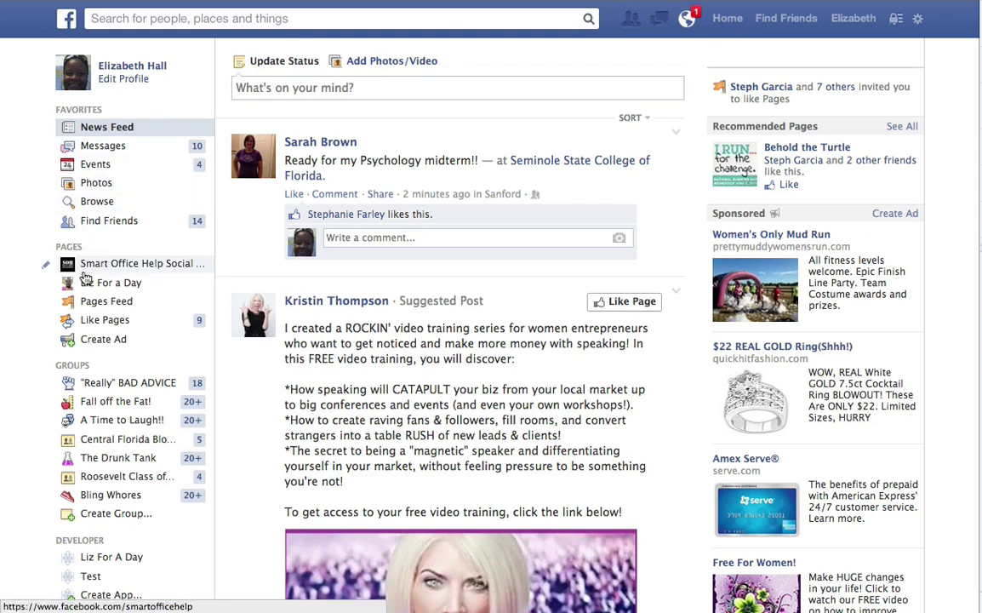
left_click(132, 306)
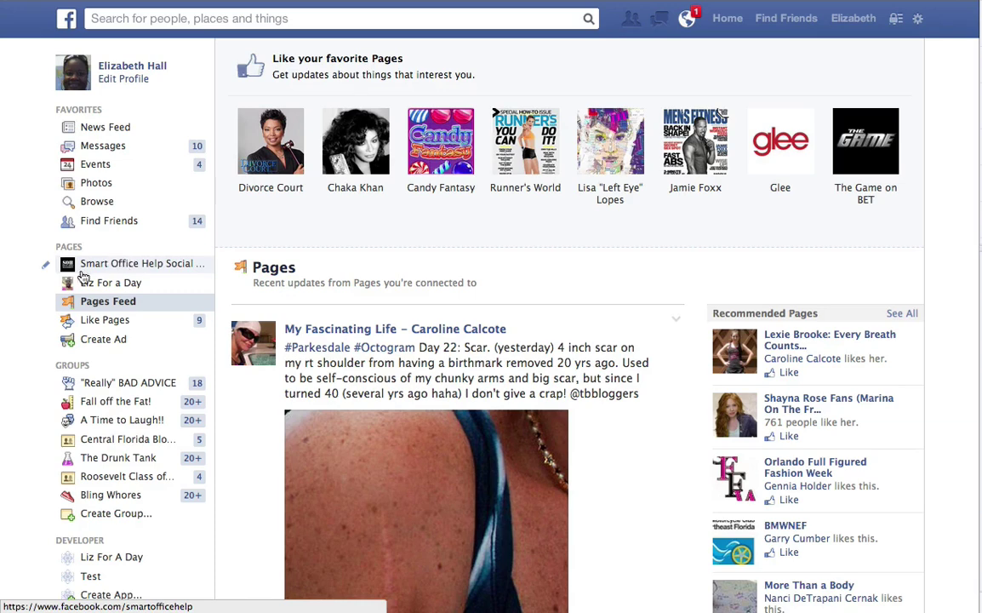
left_click(111, 321)
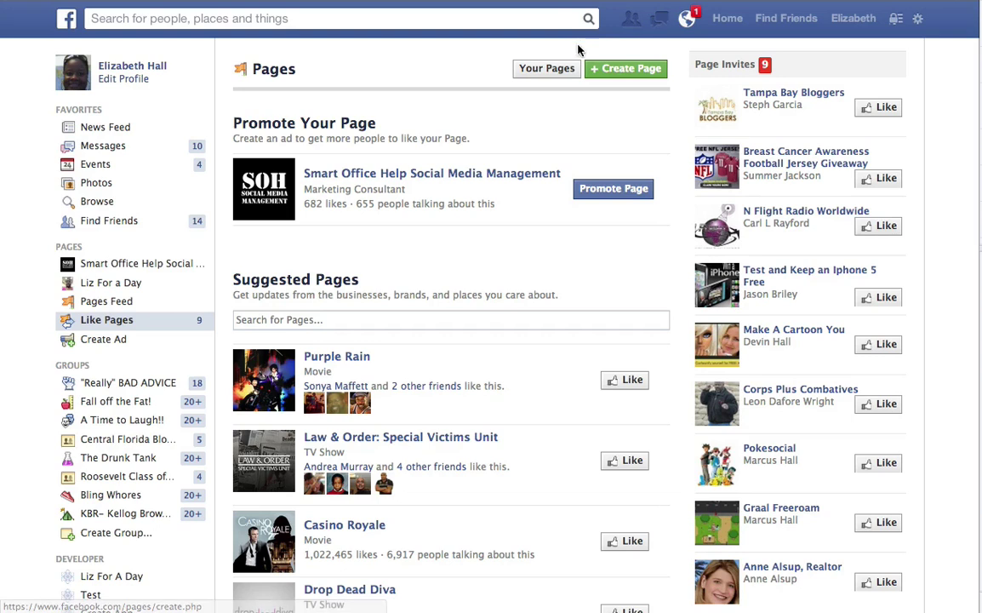
Start a new Facebook Page and look over the six page category options.
left_click(630, 70)
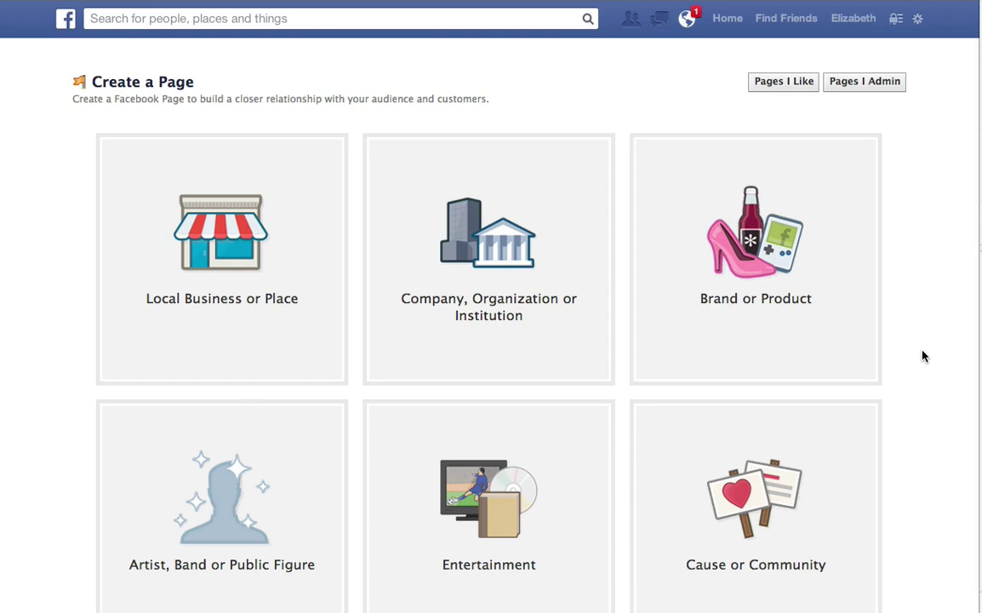
scroll(925, 356, "down", 3)
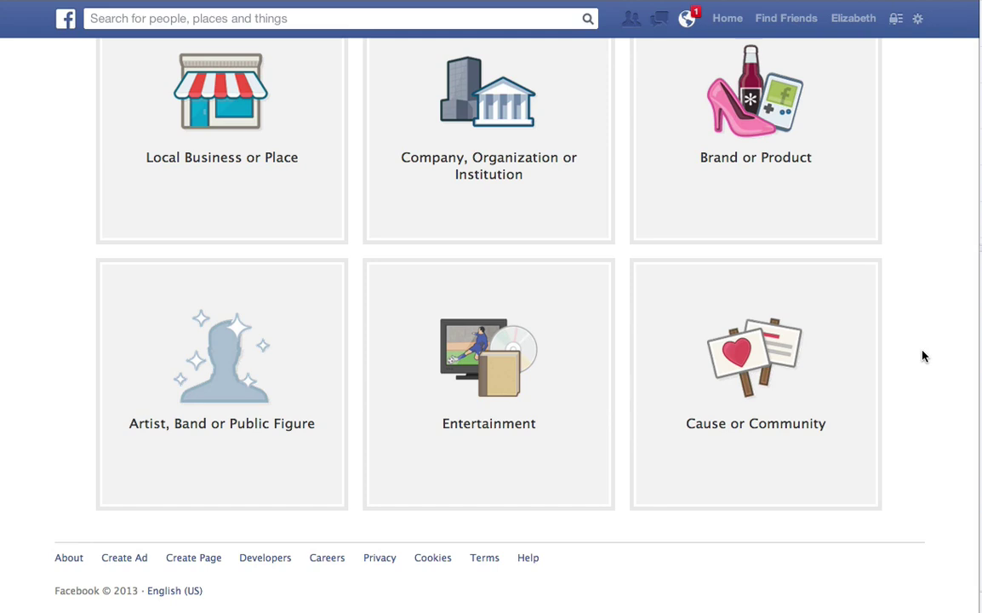
scroll(924, 356, "up", 2)
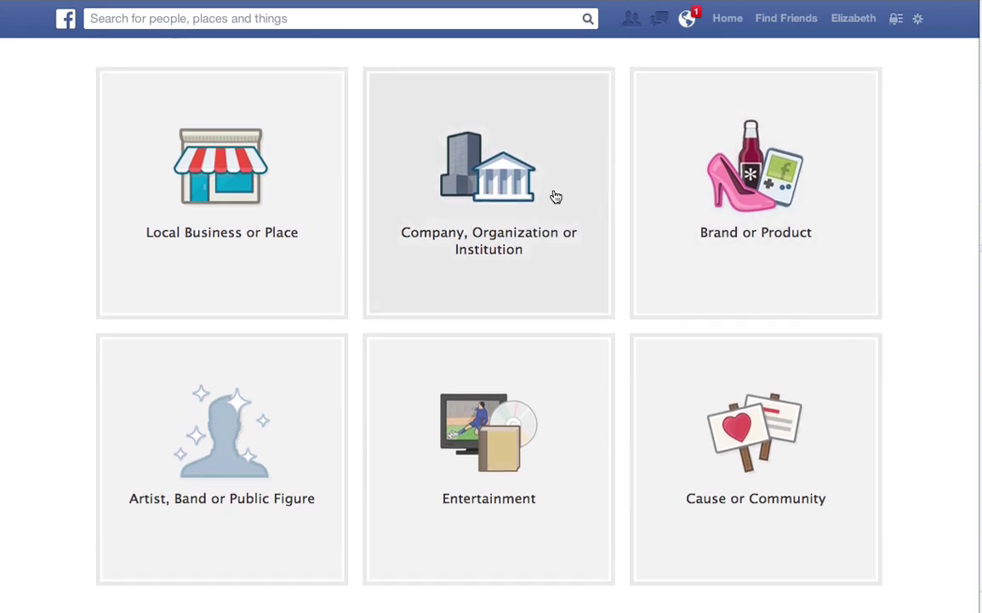
Choose the Company, Organization or Institution page type with category Small Business.
left_click(466, 210)
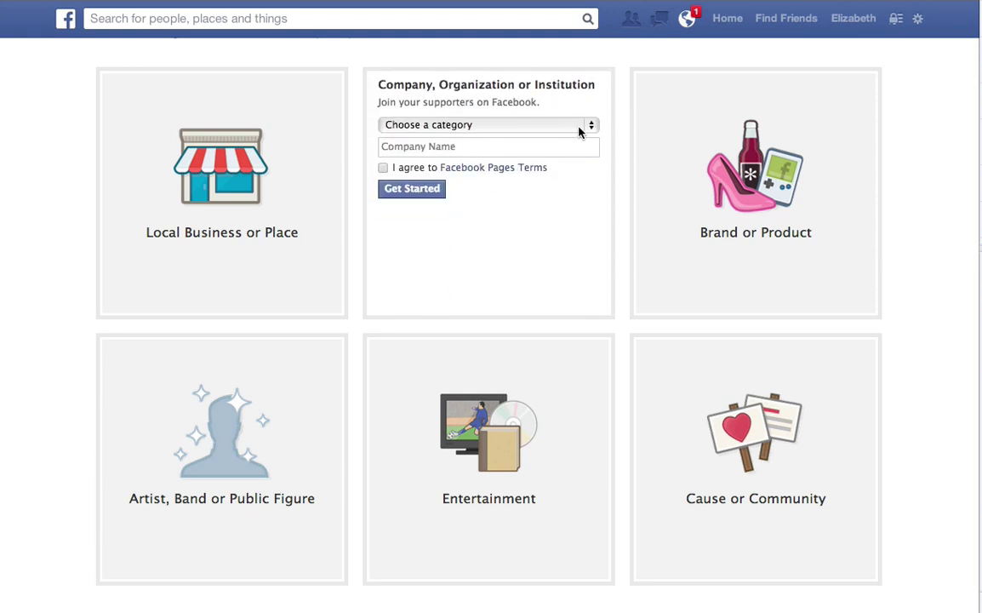
left_click(592, 128)
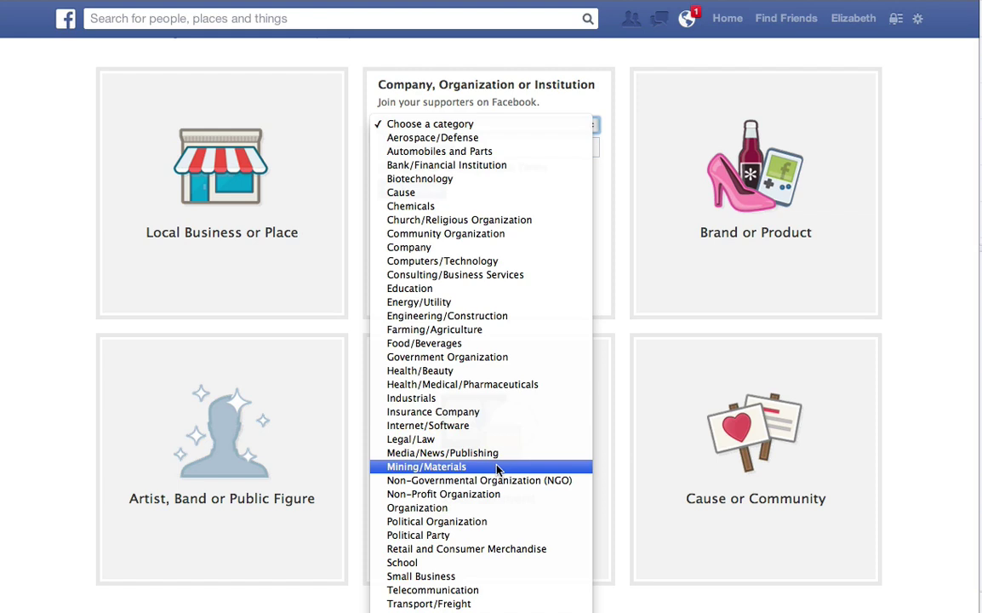
left_click(481, 578)
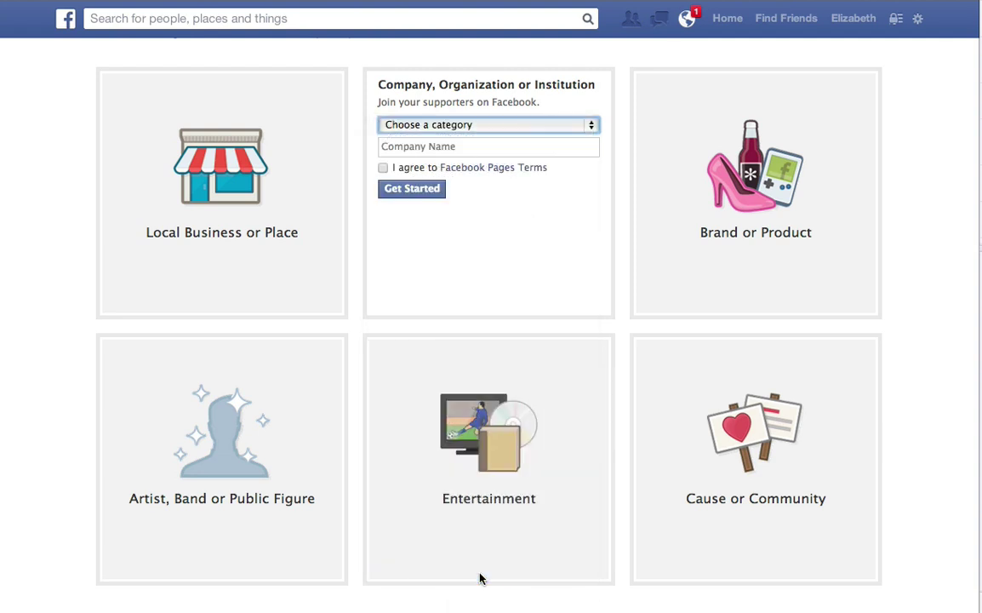
Name the page after the account owner, accept the Pages Terms, and create it.
left_click(513, 147)
type("Elizaberh")
key("BackSpace")
key("BackSpace")
type("th M Hall")
left_click(384, 168)
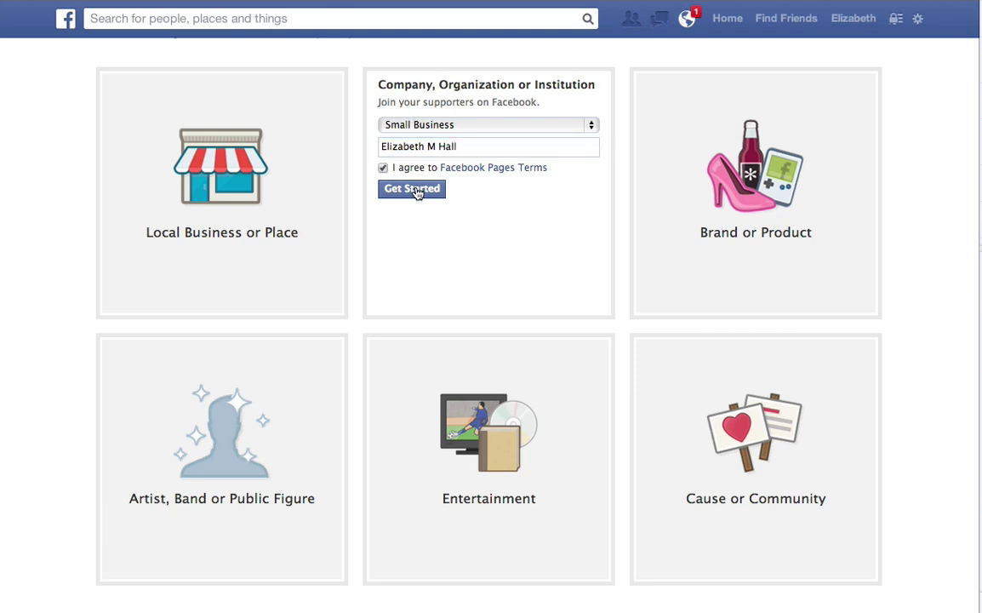
left_click(417, 191)
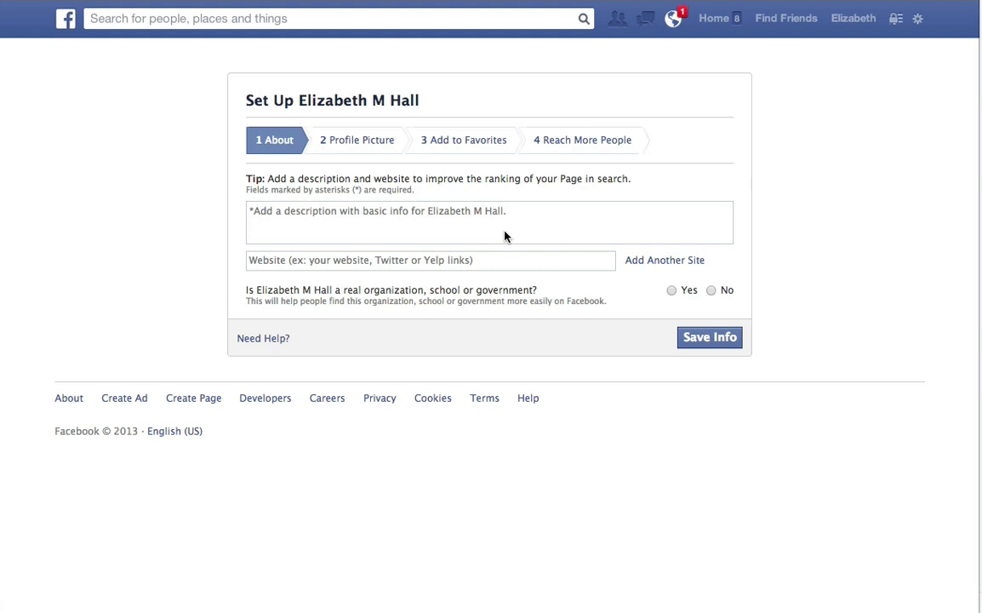
Write a short About description saying the owner is currently the author of...
left_click(305, 216)
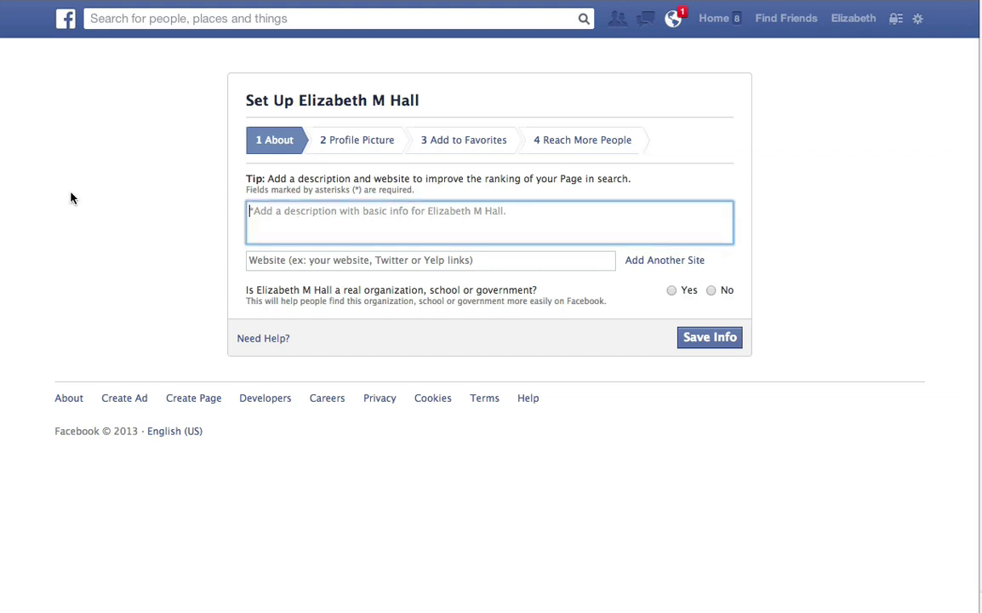
type("Elizabe")
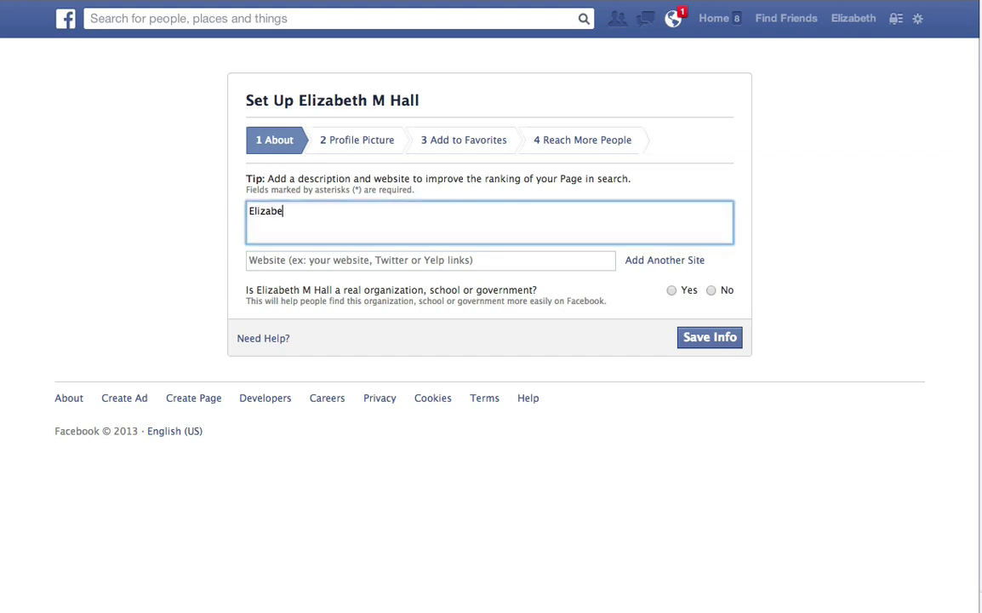
type("th Hall is currently the a")
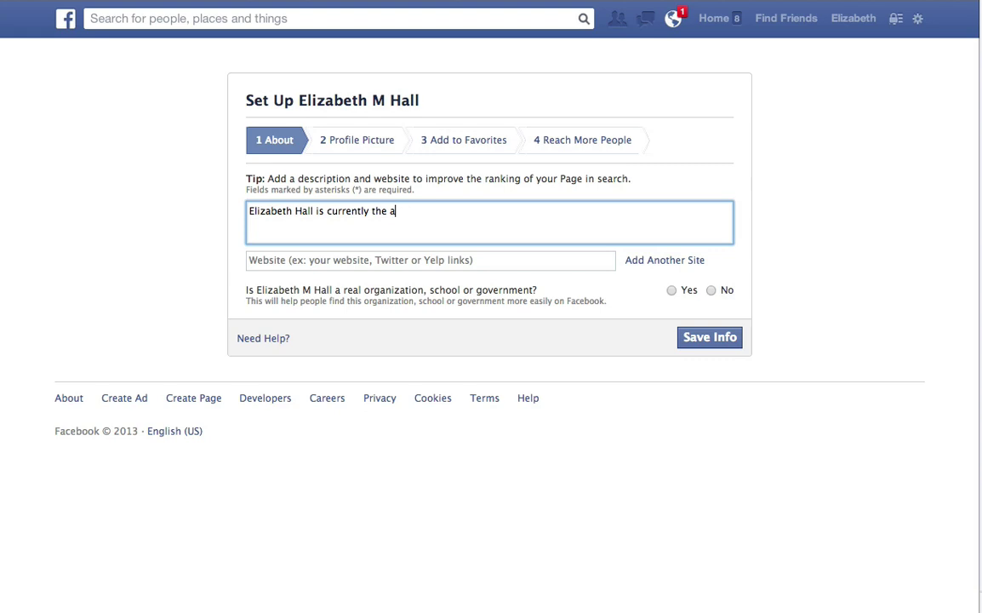
type("uthor of")
key("BackSpace")
type("...")
Enter the owner's .com website address and save the About info.
left_click(324, 260)
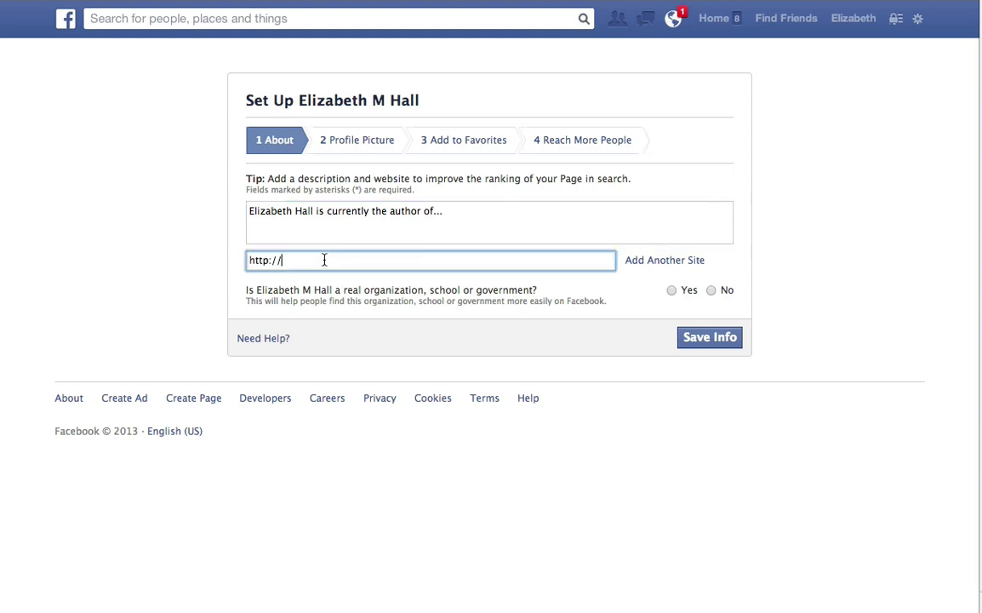
type("el")
key("BackSpace")
key("BackSpace")
type("ElizabethM")
key("BackSpace")
type("MHall.com")
left_click(713, 339)
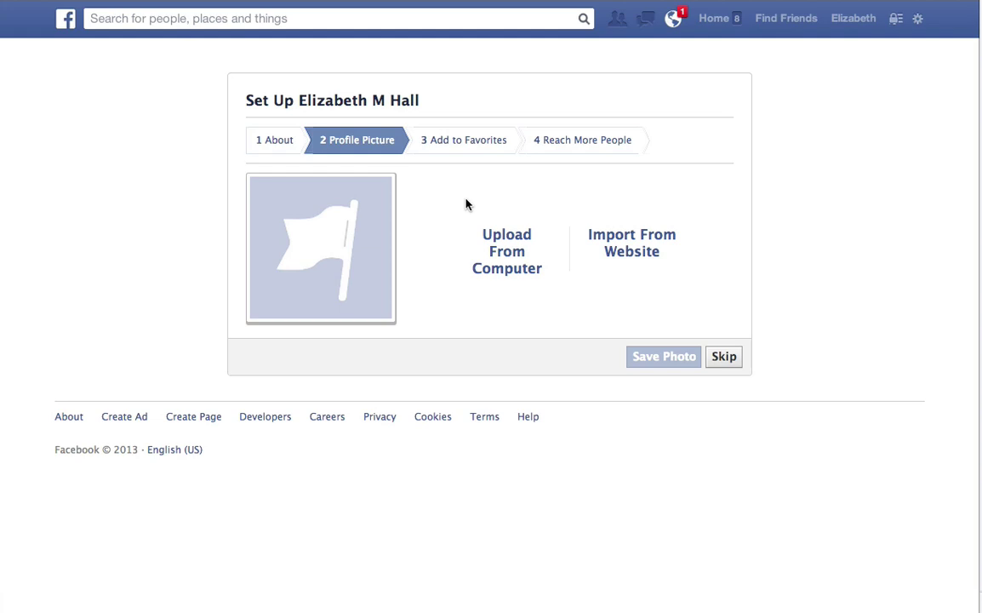
Skip the profile picture, add the page to Favorites, and advance to Reach More People.
left_click(723, 360)
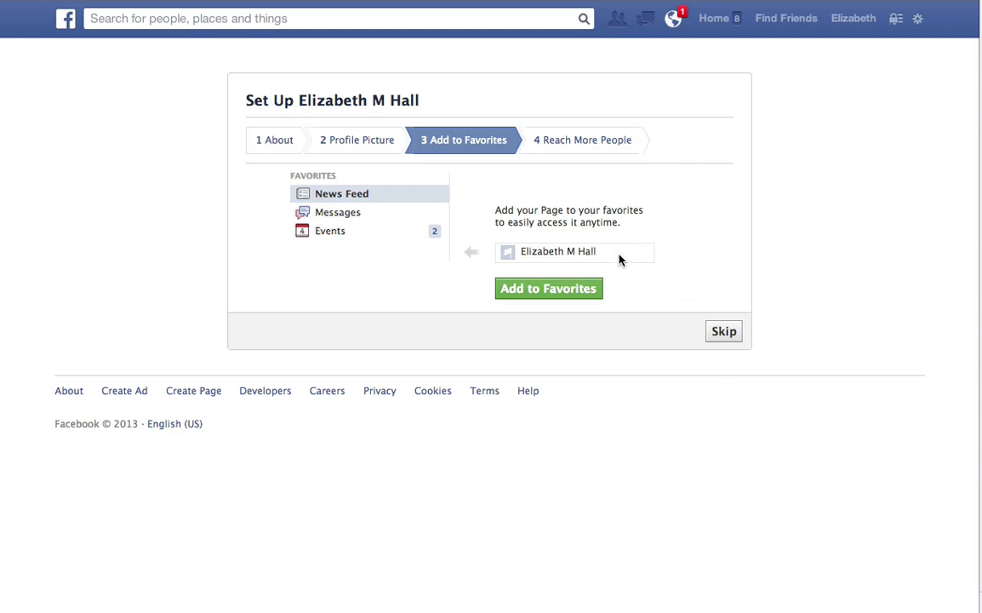
left_click(571, 291)
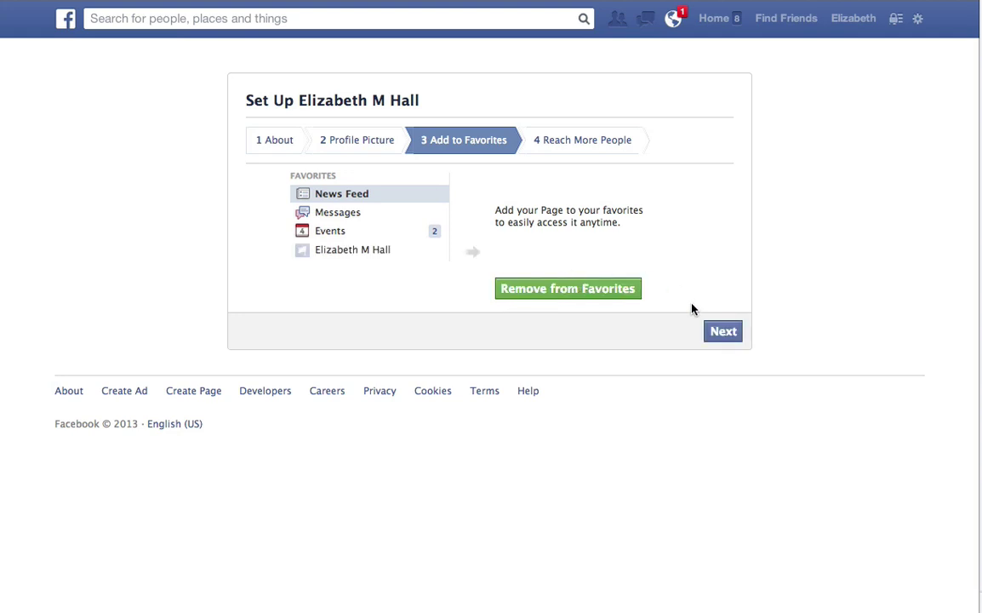
left_click(729, 333)
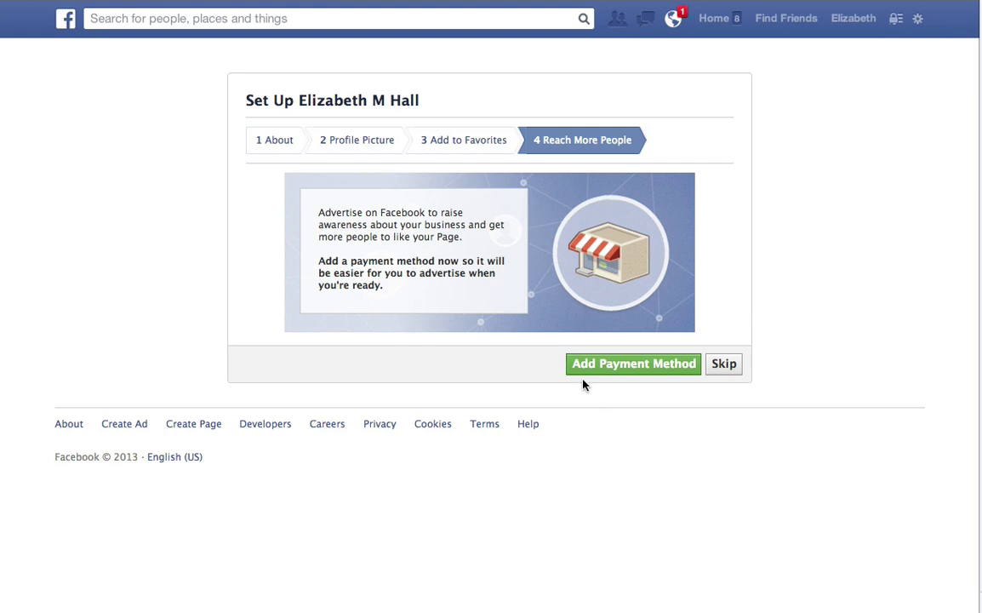
Skip adding a payment method, then scroll through the page's Admin Panel and timeline.
left_click(724, 364)
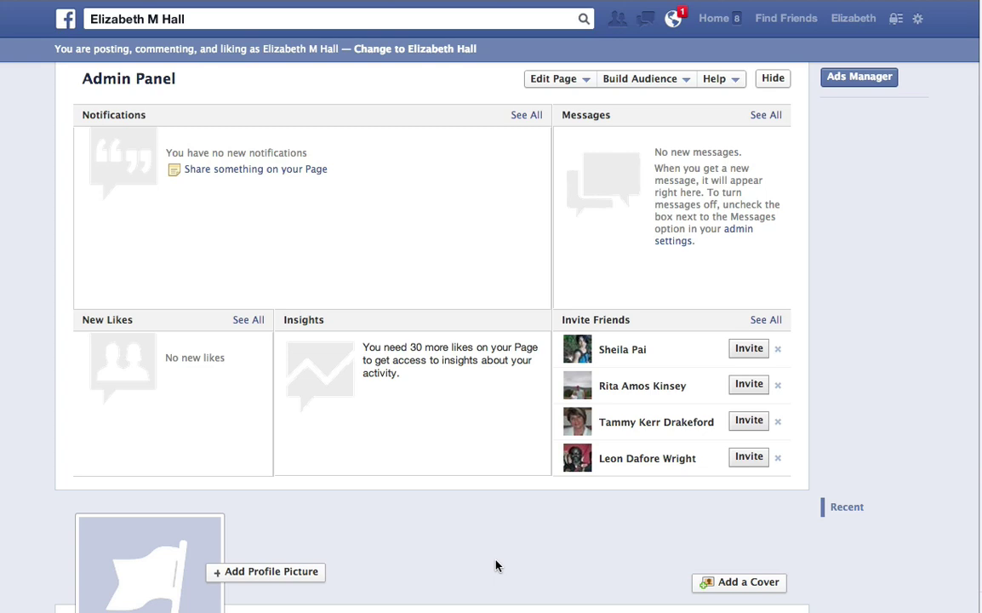
scroll(497, 565, "down", 5)
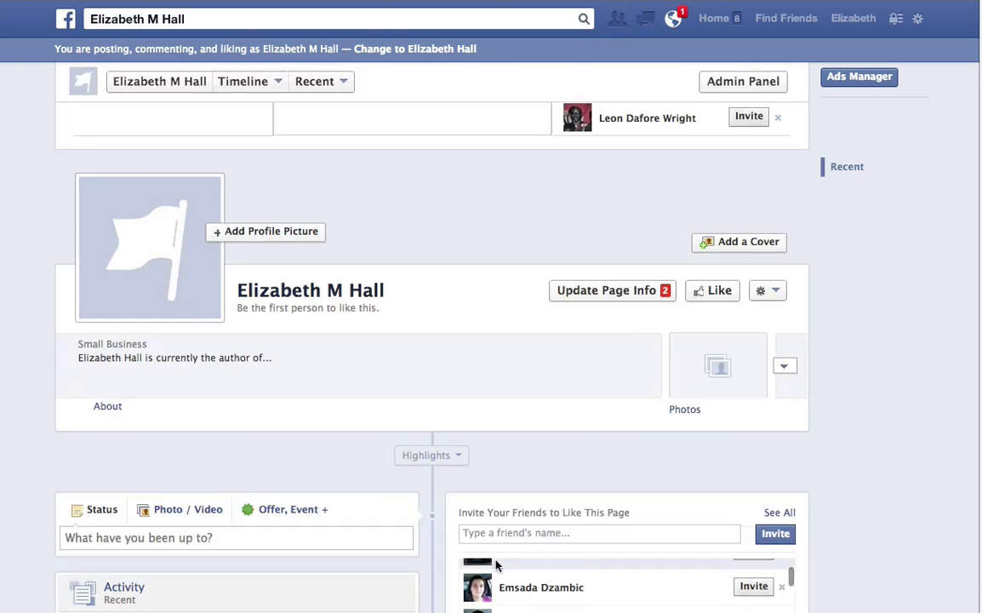
scroll(590, 494, "down", 5)
scroll(591, 493, "up", 2)
scroll(590, 494, "up", 2)
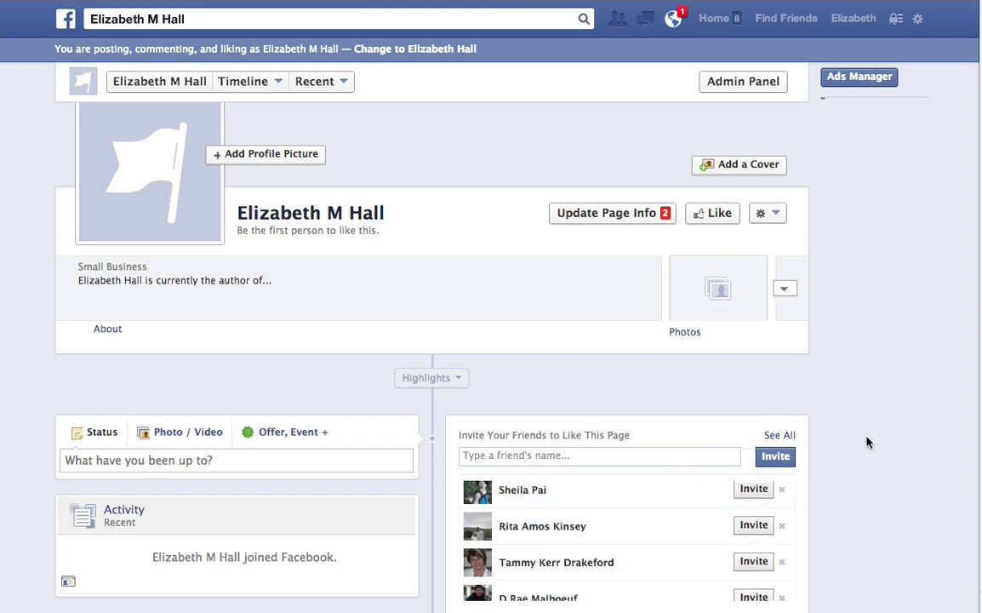
scroll(867, 442, "up", 3)
scroll(867, 442, "down", 3)
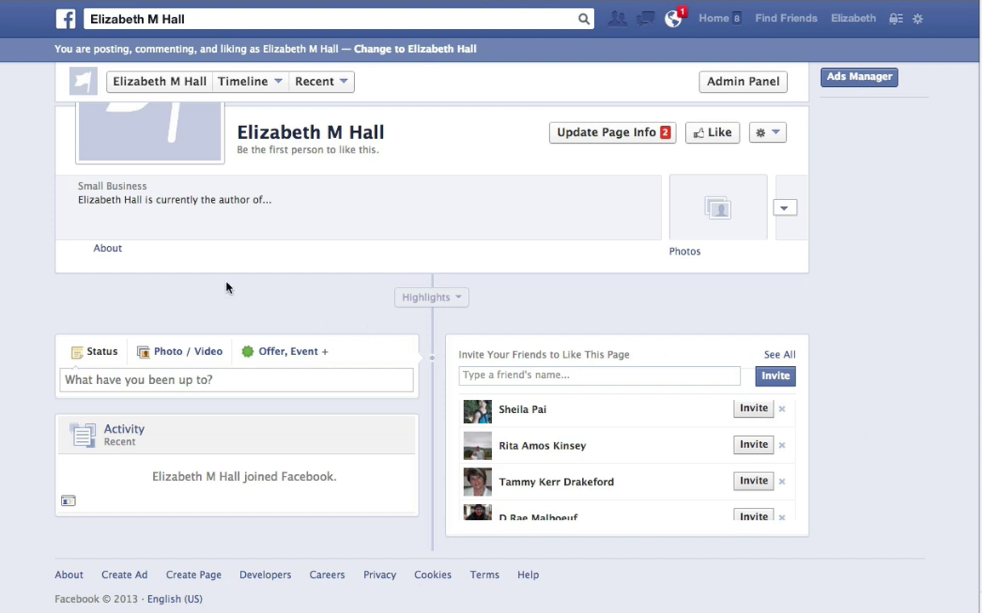
scroll(226, 288, "up", 4)
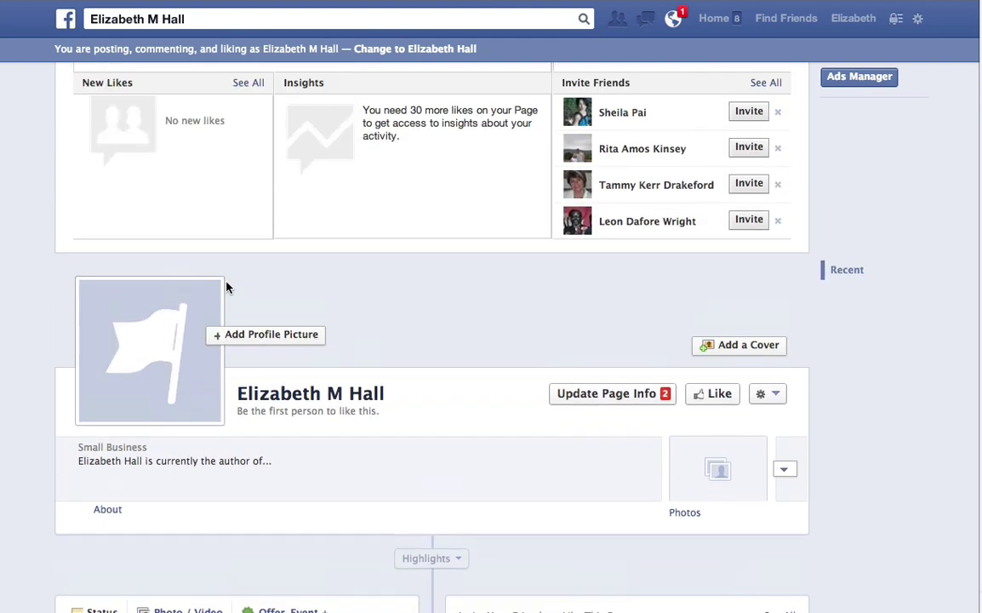
scroll(226, 288, "up", 3)
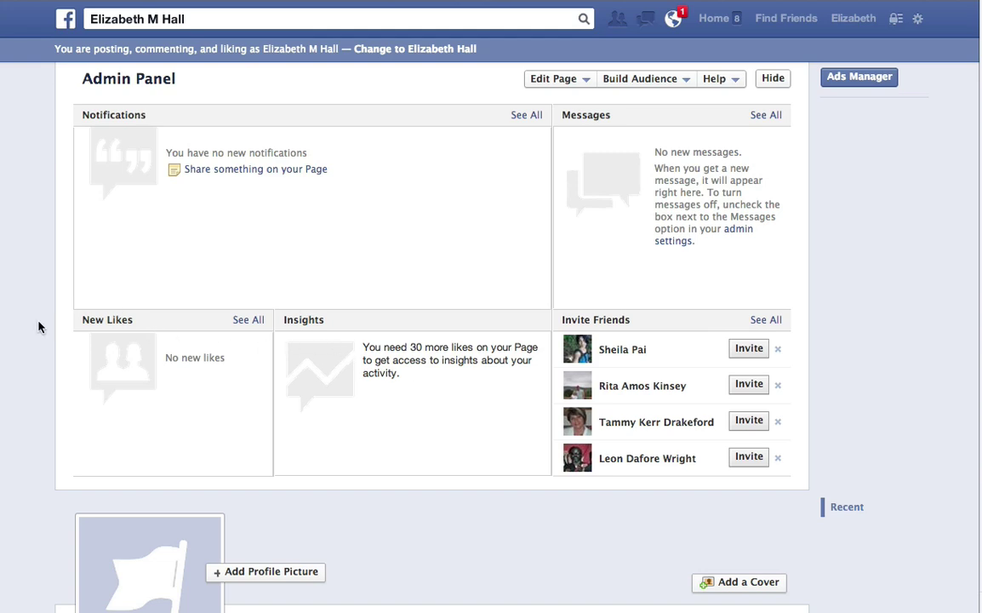
scroll(41, 334, "down", 10)
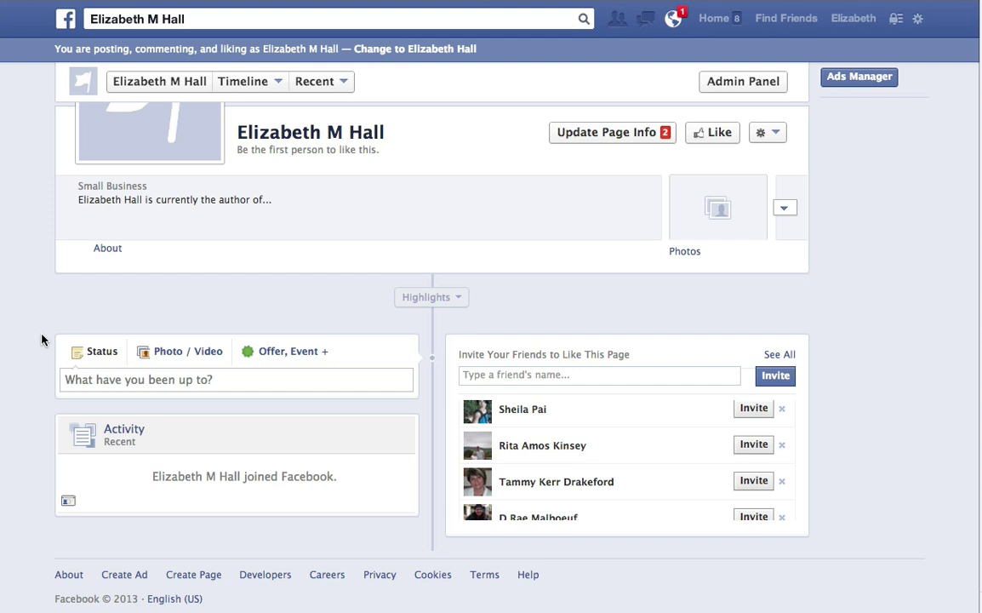
scroll(41, 338, "up", 5)
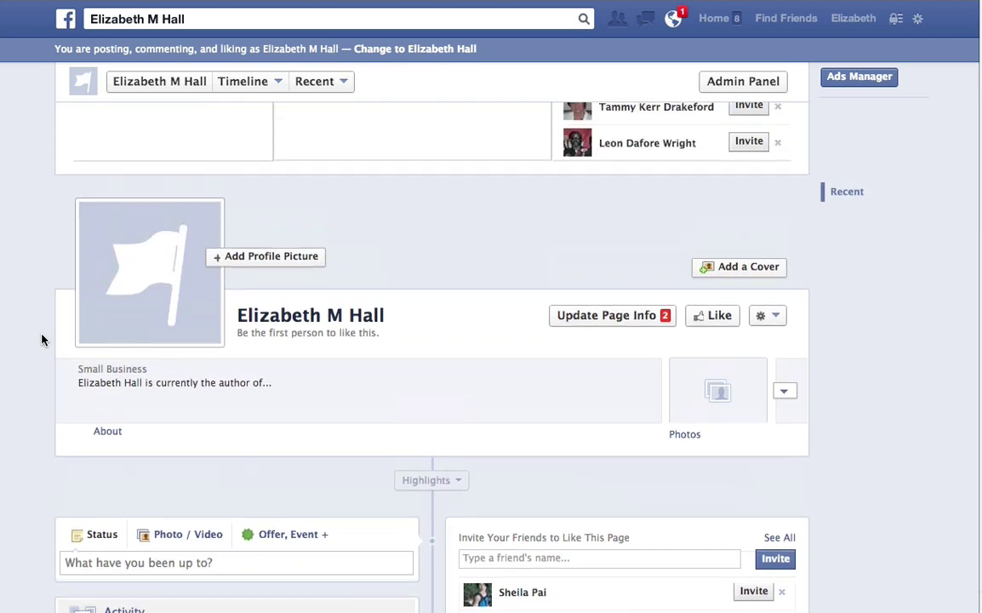
scroll(42, 339, "up", 4)
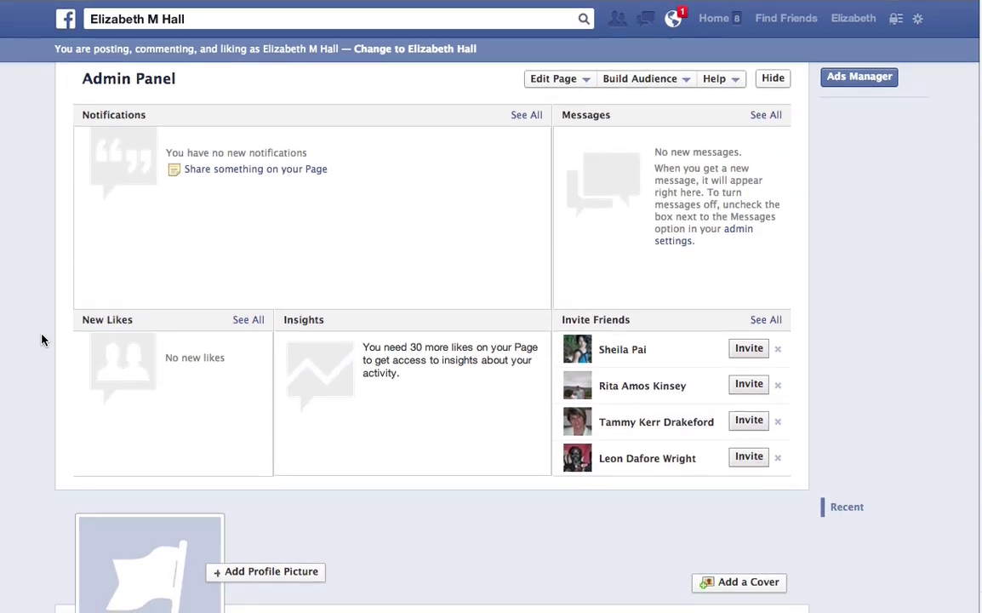